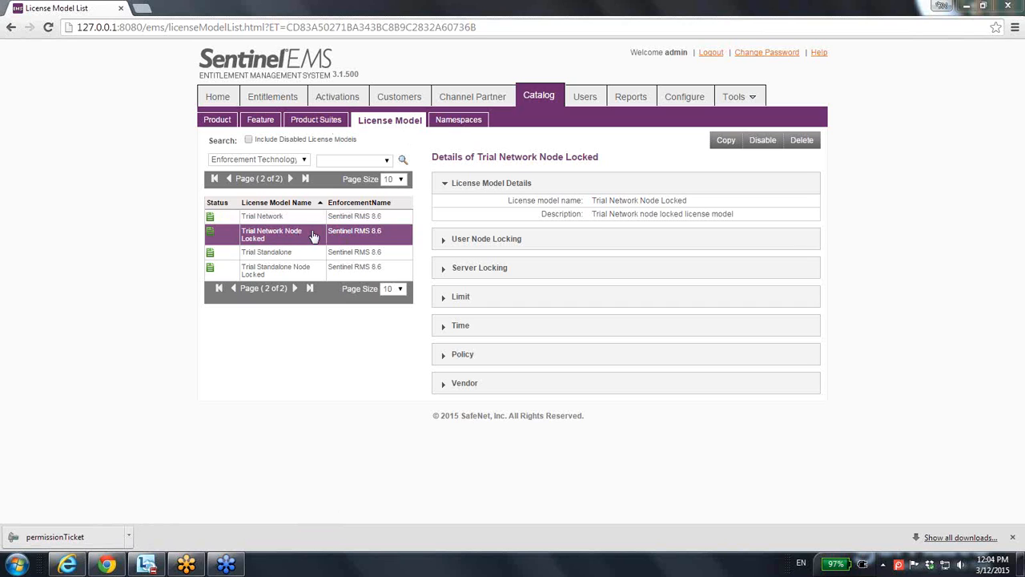
# - Copy the Trial Network Node Locked license model as "ELIC New Trial Network node locke" and prefix its description with "ELIC"
pyautogui.click(714, 143)
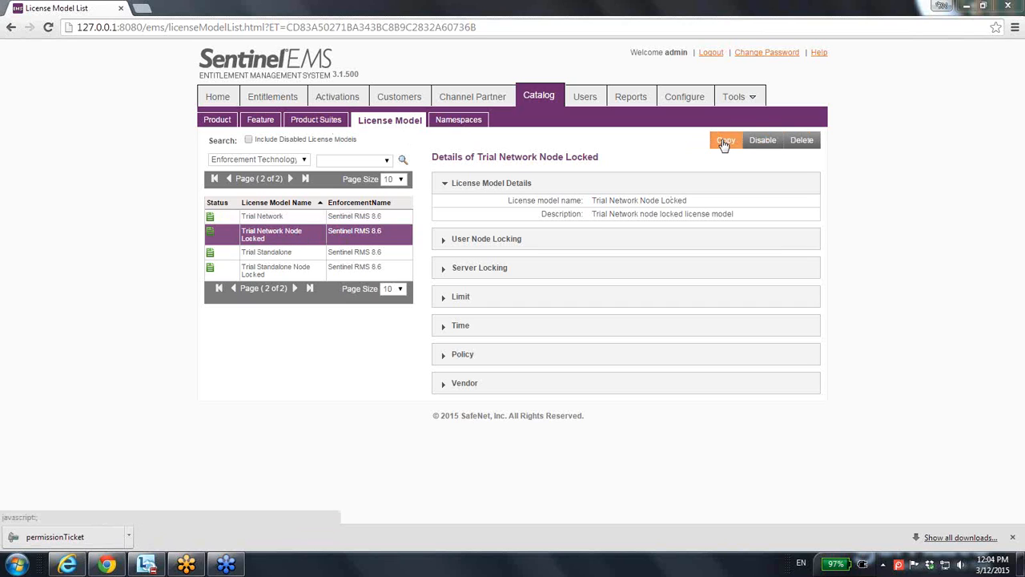
pyautogui.click(325, 125)
pyautogui.write('ELIC New')
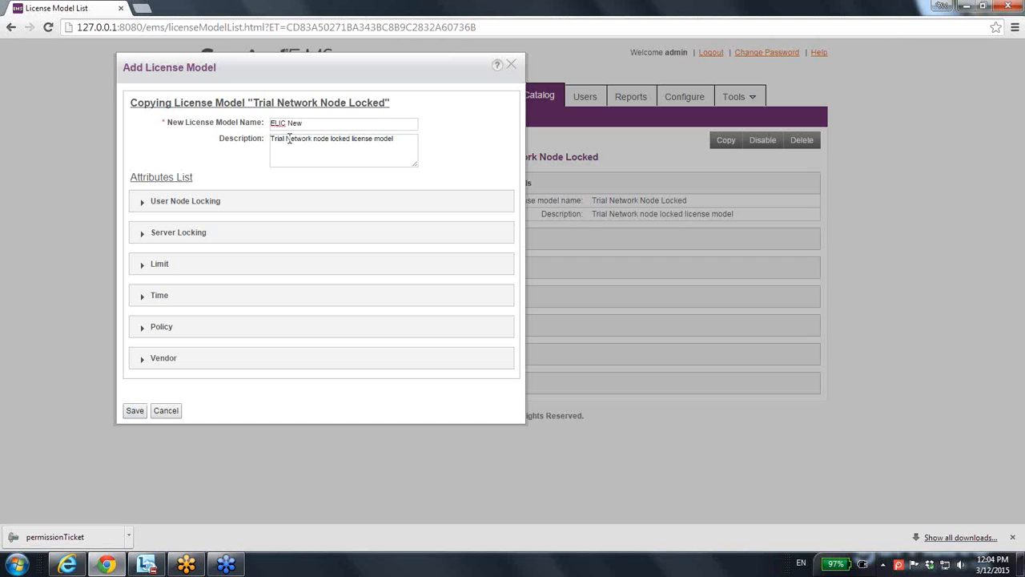
pyautogui.moveTo(272, 138); pyautogui.dragTo(349, 141)
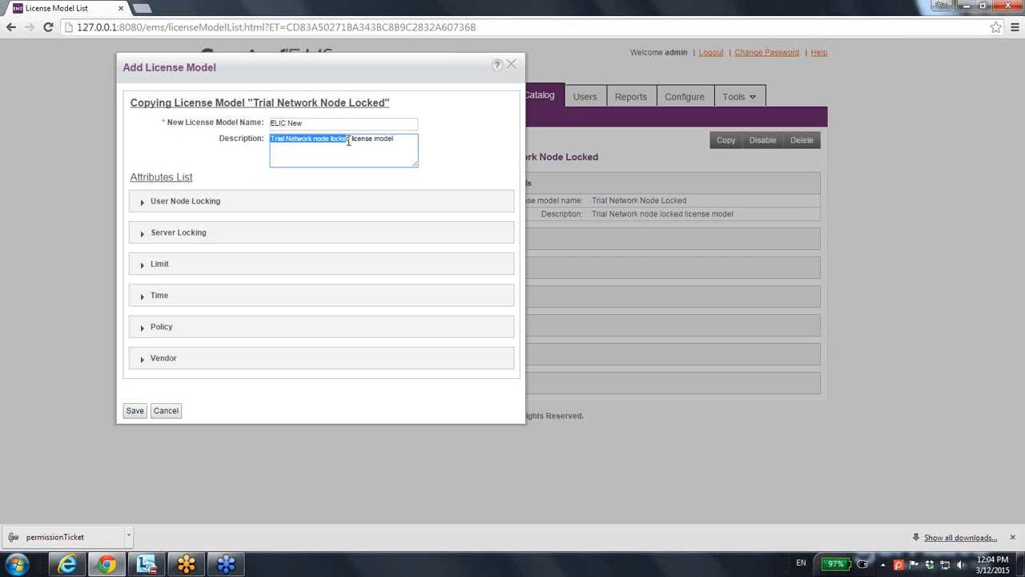
pyautogui.click(360, 123)
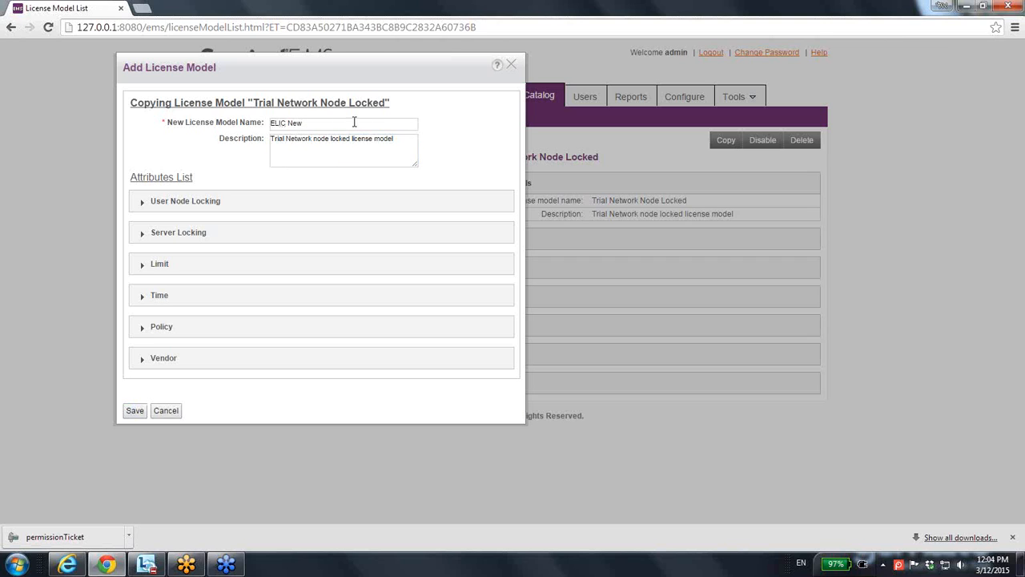
pyautogui.hotkey('ctrl', 'v')
pyautogui.click(350, 138)
pyautogui.write('ELIC')
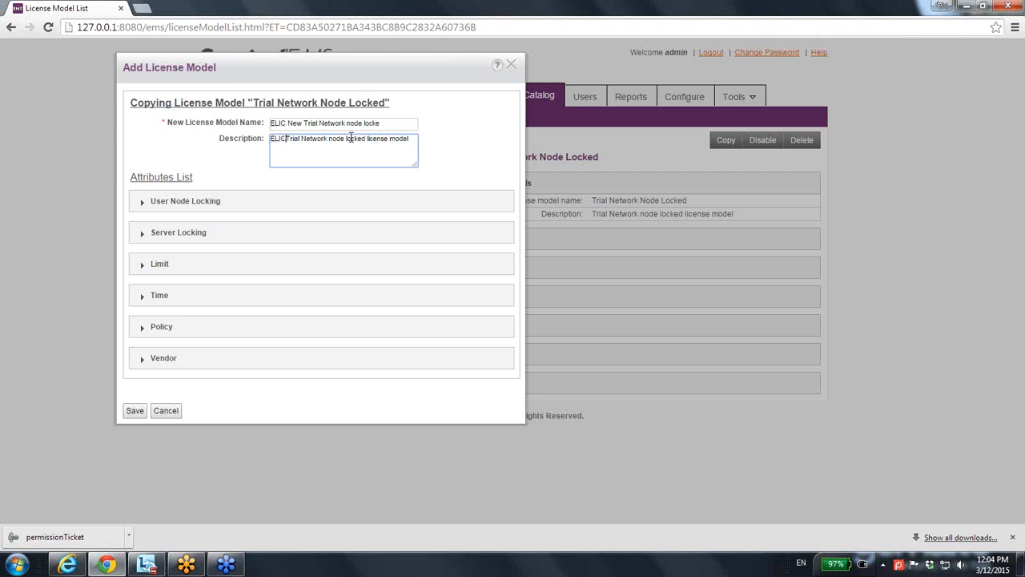
# - Try 3 as the number of user nodes under User Node Locking and set it back to 0
pyautogui.click(199, 204)
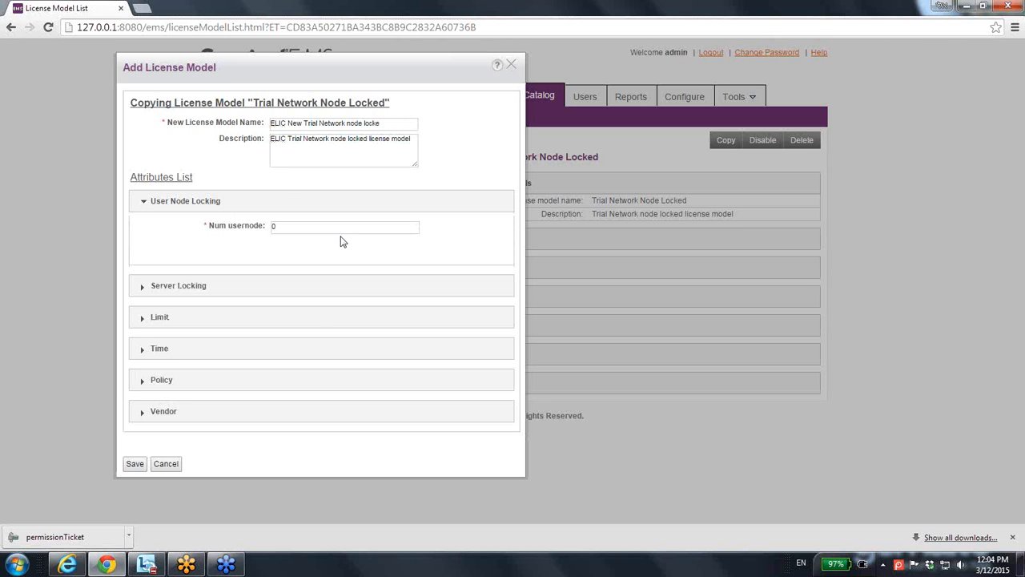
pyautogui.click(198, 290)
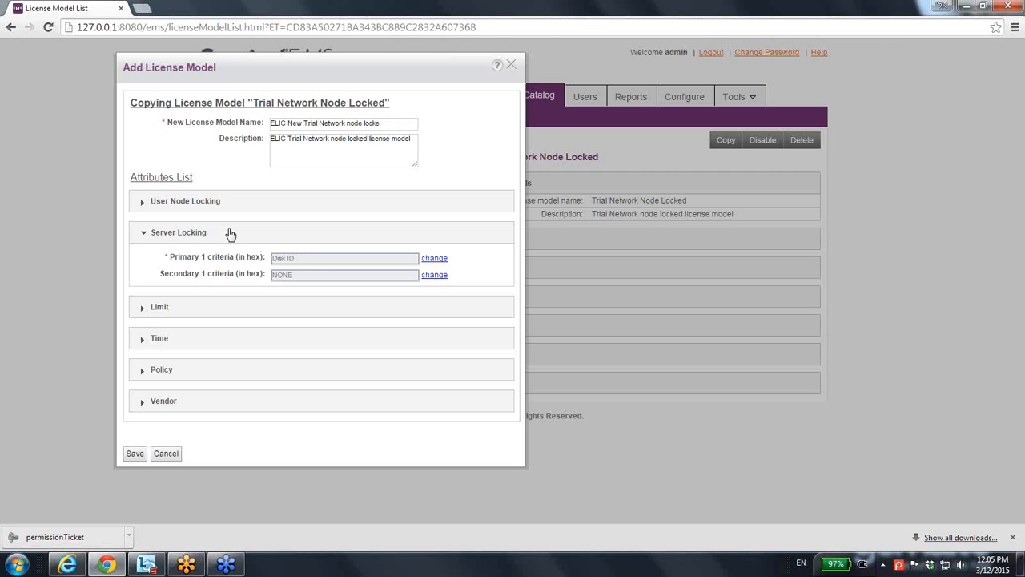
pyautogui.click(210, 203)
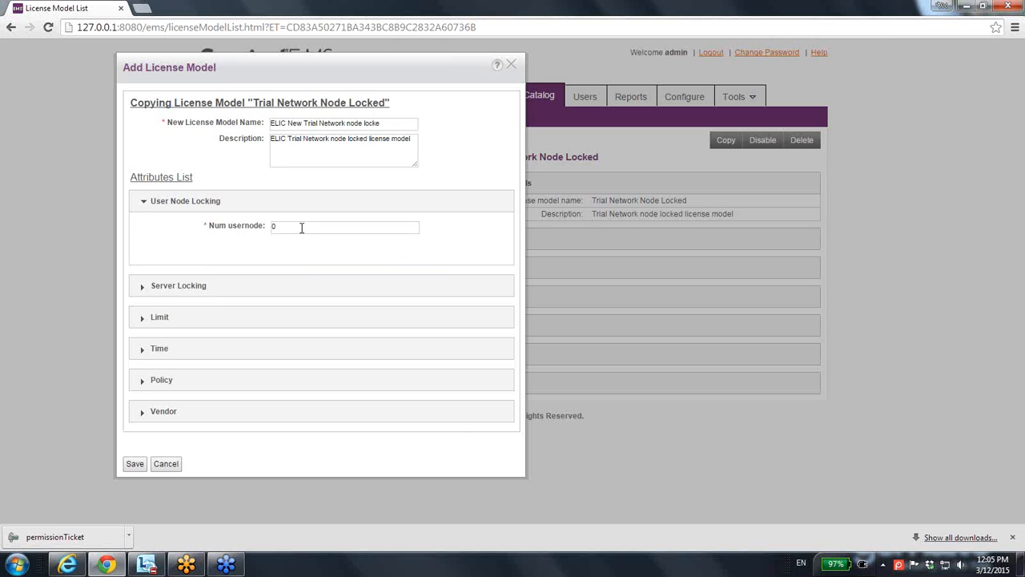
pyautogui.click(277, 228)
pyautogui.doubleClick(283, 228)
pyautogui.write('3')
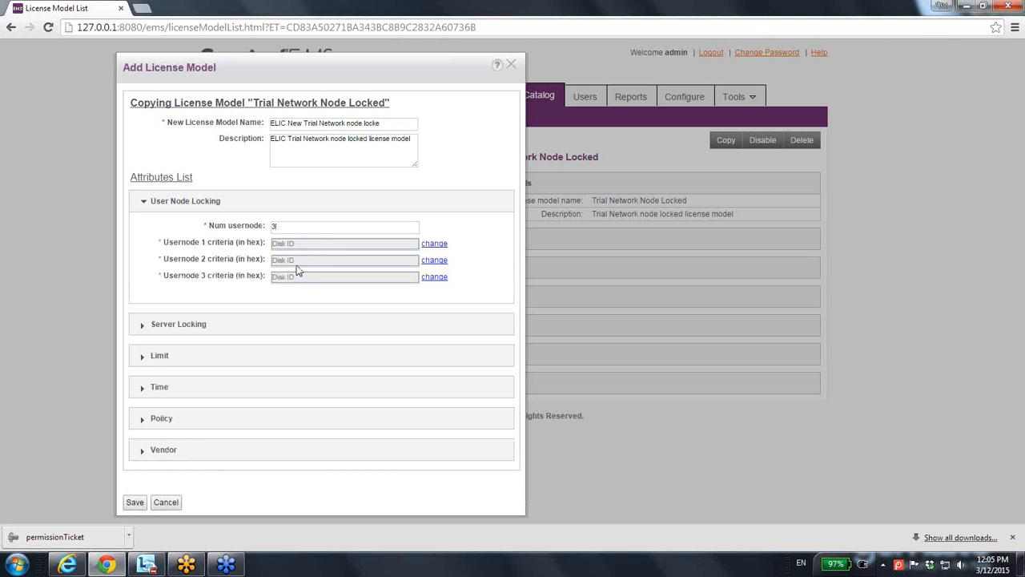
pyautogui.doubleClick(271, 226)
pyautogui.write('0')
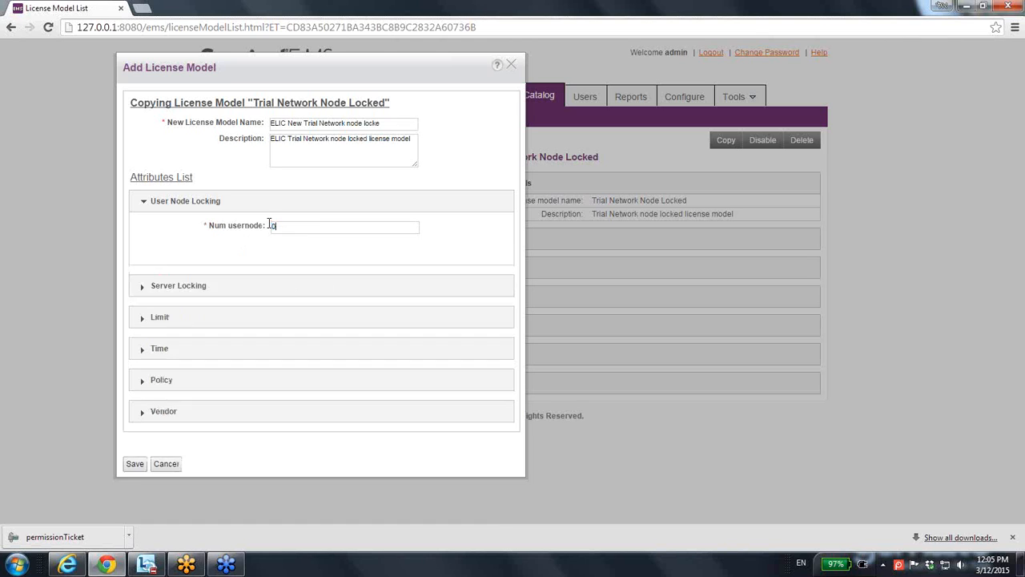
# - Add Processor ID to Disk ID in the Primary 1 criteria for server locking
pyautogui.click(207, 286)
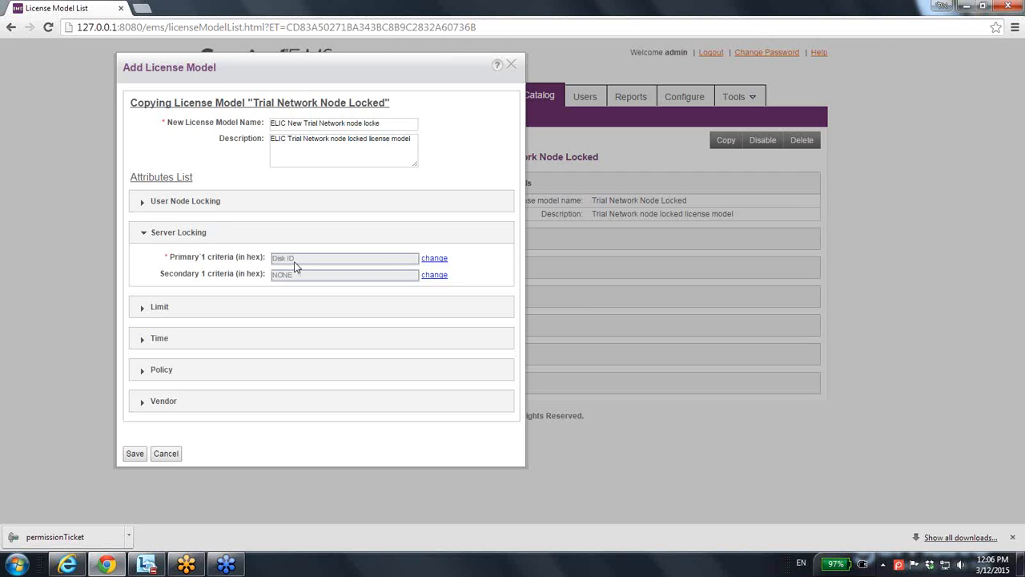
pyautogui.click(435, 260)
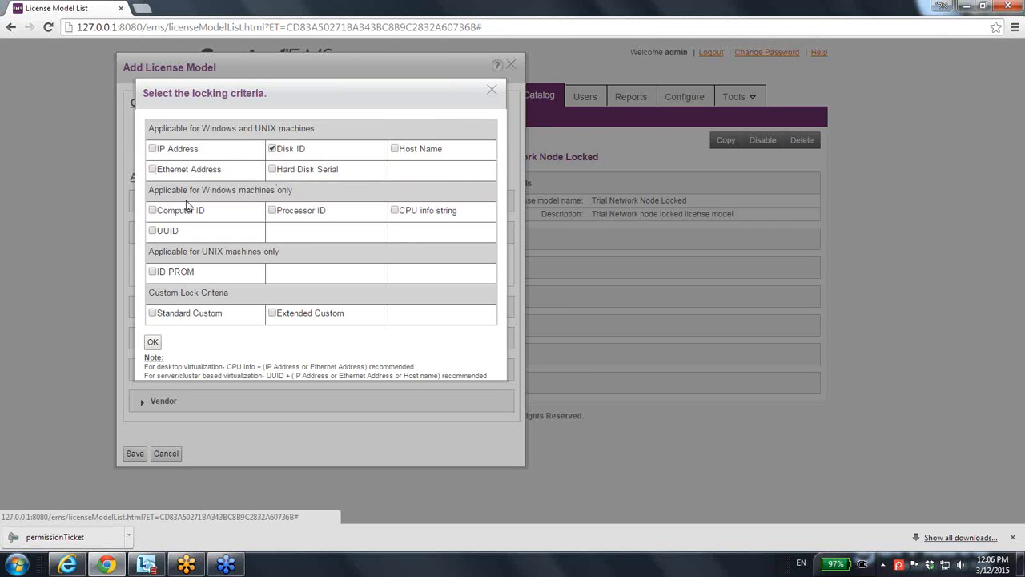
pyautogui.click(273, 210)
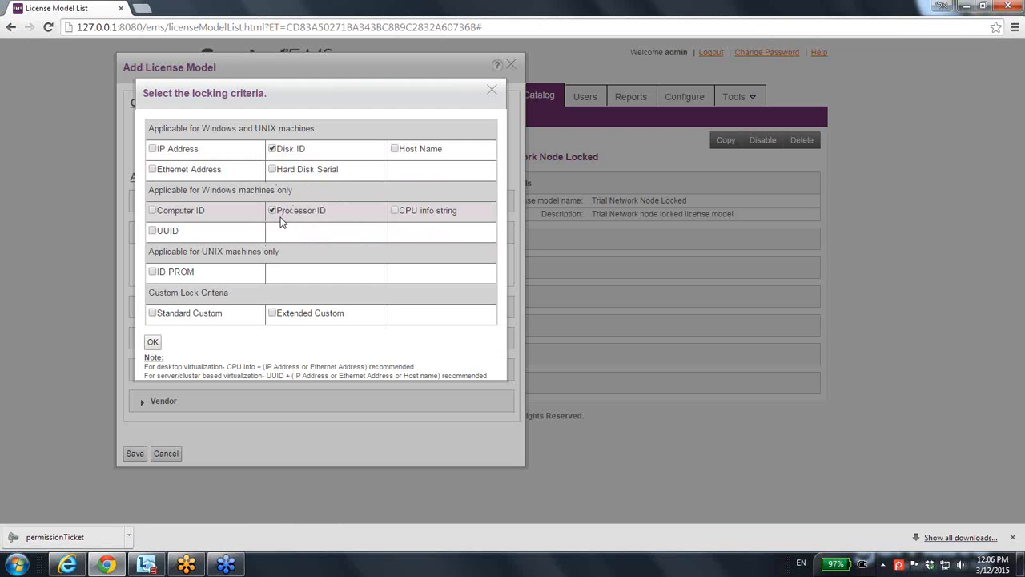
pyautogui.click(152, 342)
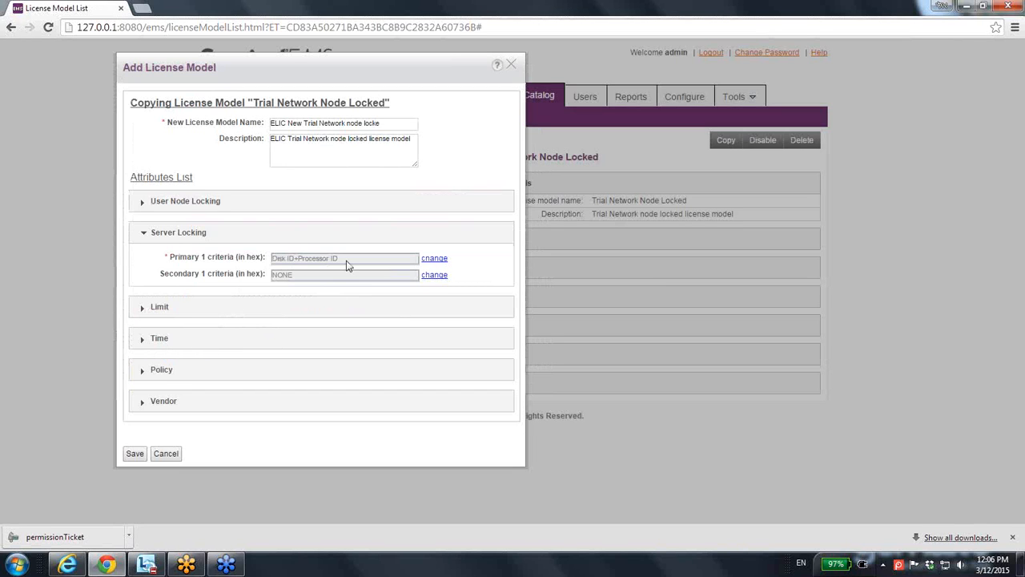
# - Set the User Limit of the new license model to 4
pyautogui.click(157, 312)
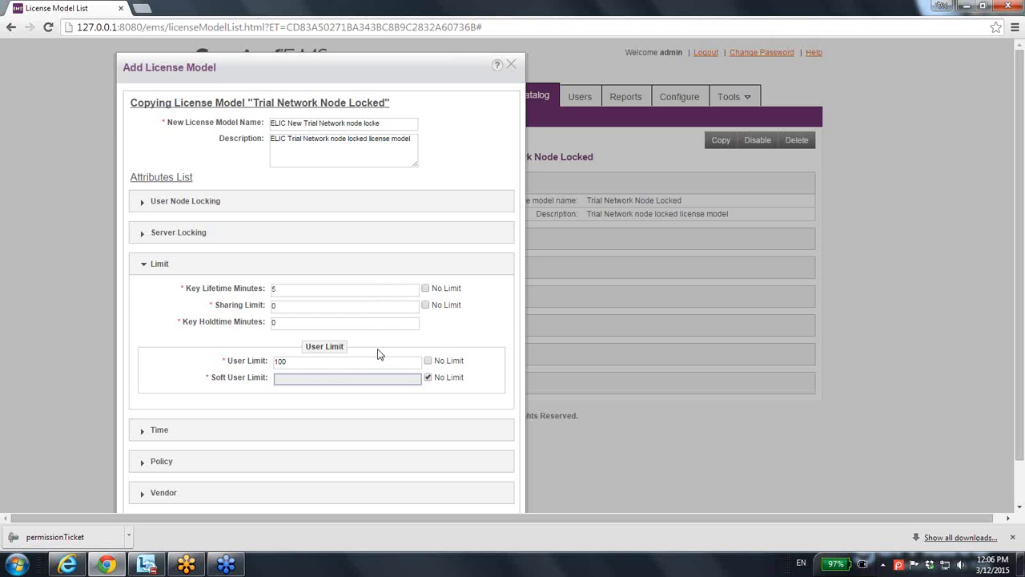
pyautogui.moveTo(295, 361); pyautogui.dragTo(261, 363)
pyautogui.write('40')
# - Set the license duration's end date to 08/01/2015 in the model's time attributes
pyautogui.scroll(-1, 216, 383)
pyautogui.click(171, 385)
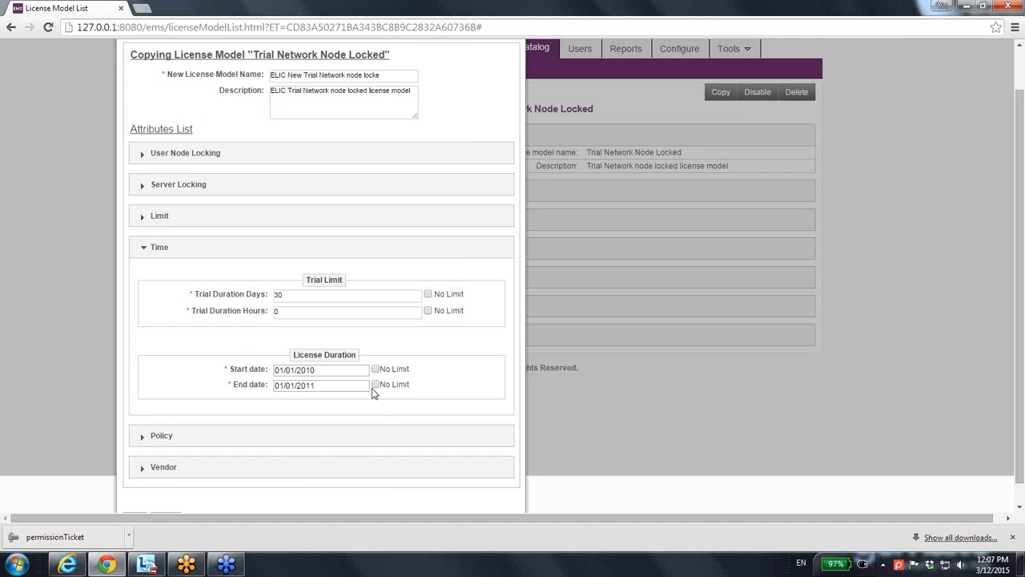
pyautogui.click(340, 386)
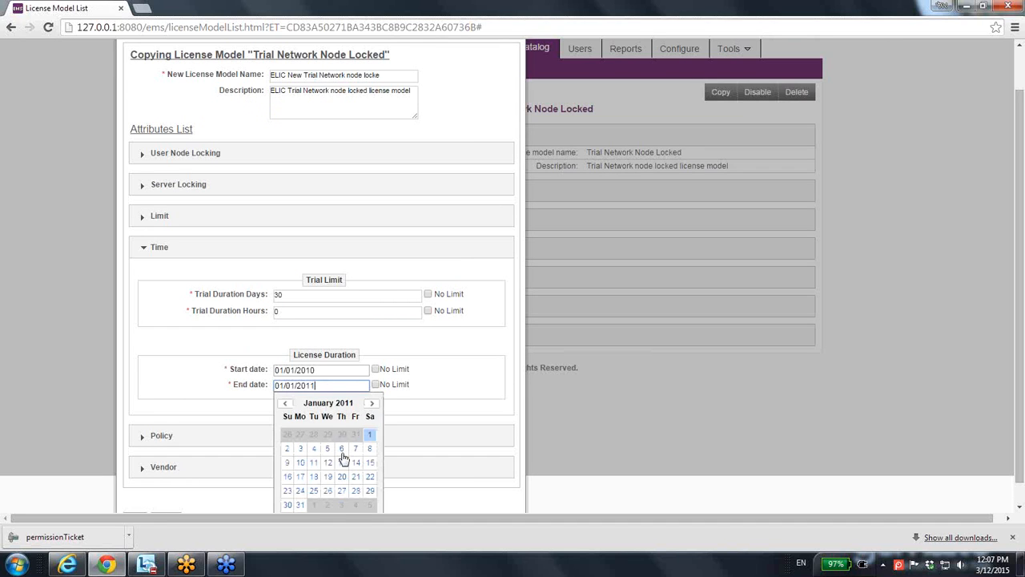
pyautogui.scroll(-1, 503, 409)
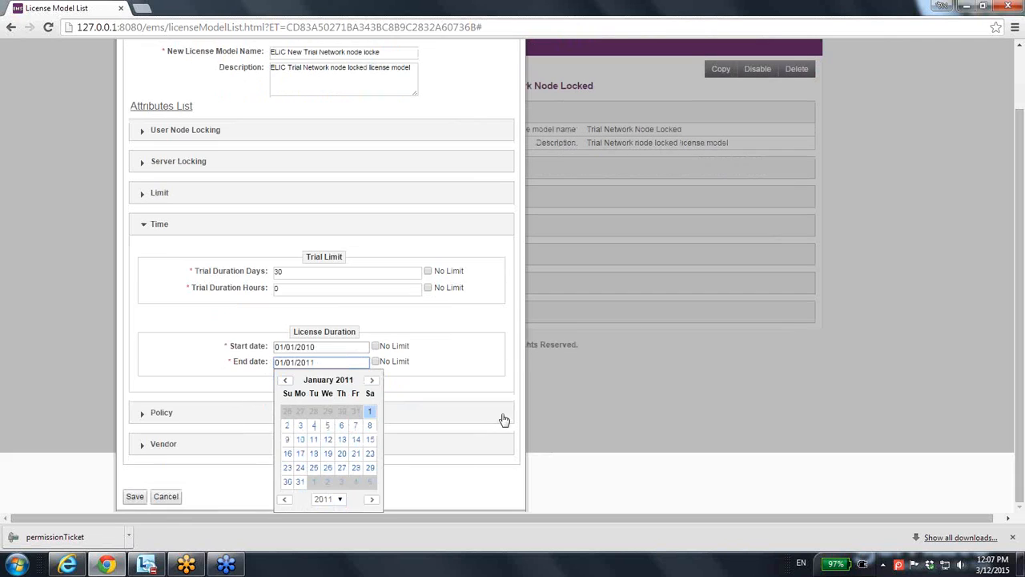
pyautogui.click(340, 500)
pyautogui.click(340, 488)
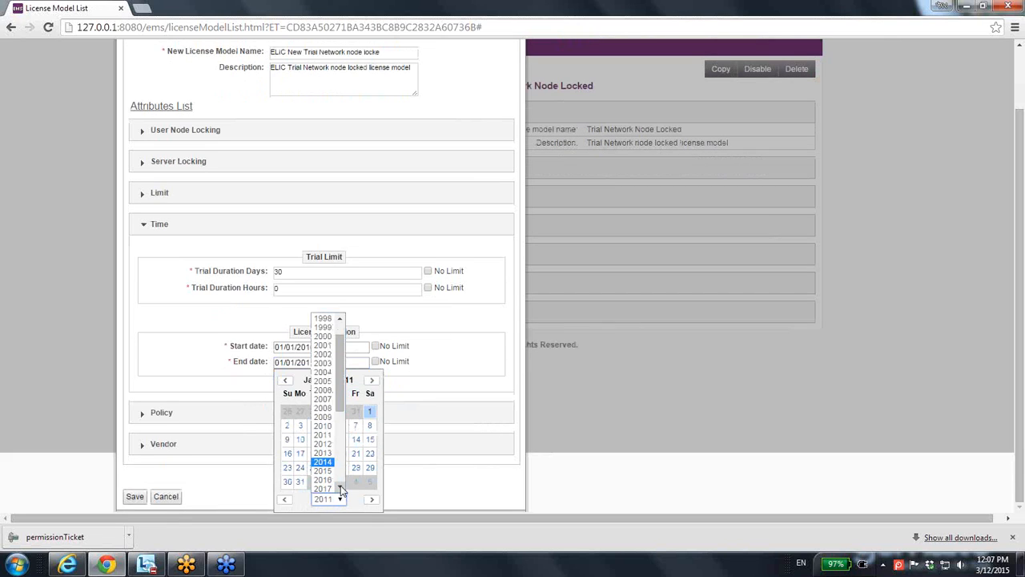
pyautogui.click(330, 470)
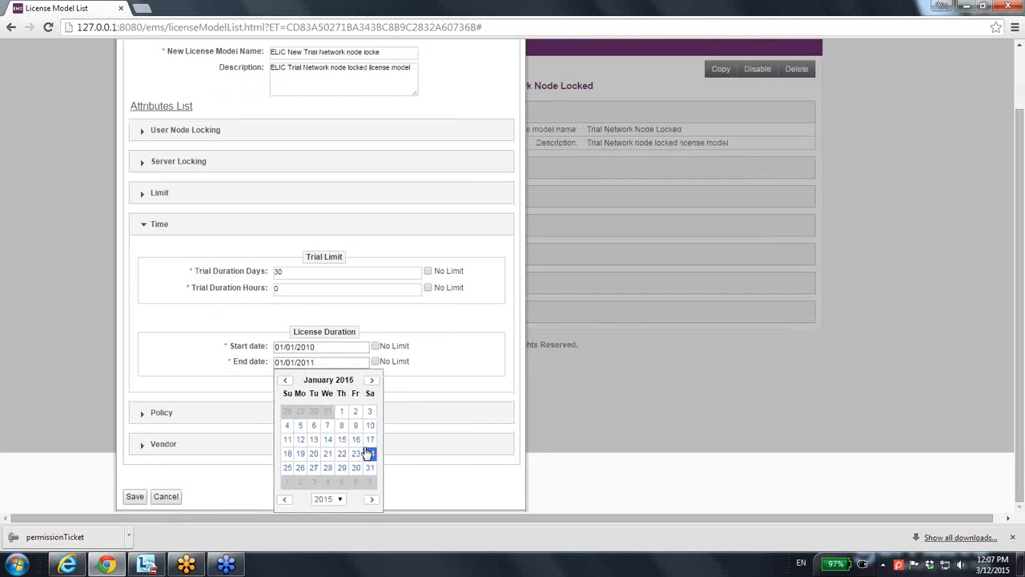
pyautogui.doubleClick(372, 382)
pyautogui.click(373, 382)
pyautogui.click(373, 382)
pyautogui.doubleClick(373, 382)
pyautogui.click(373, 382)
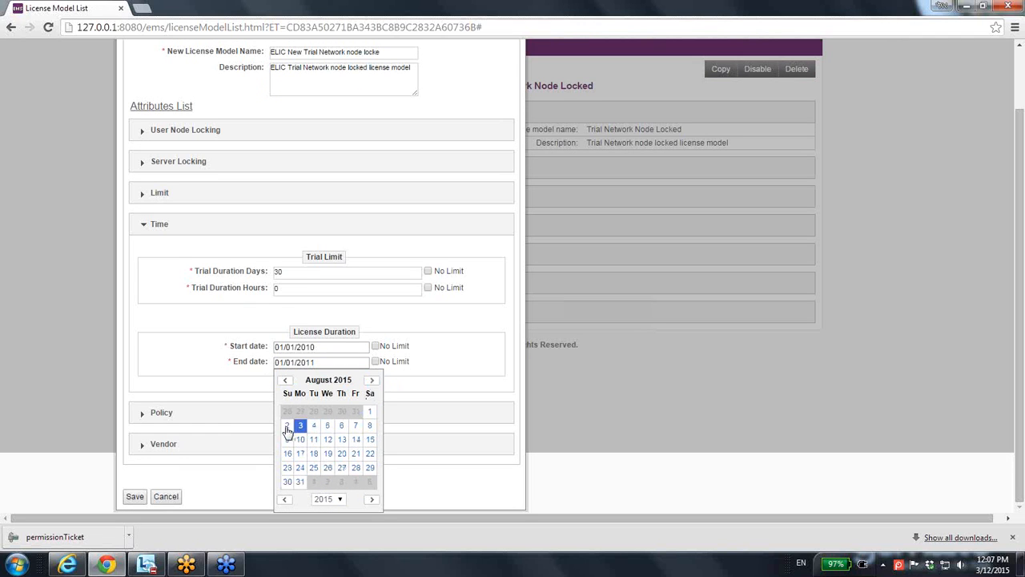
pyautogui.click(369, 411)
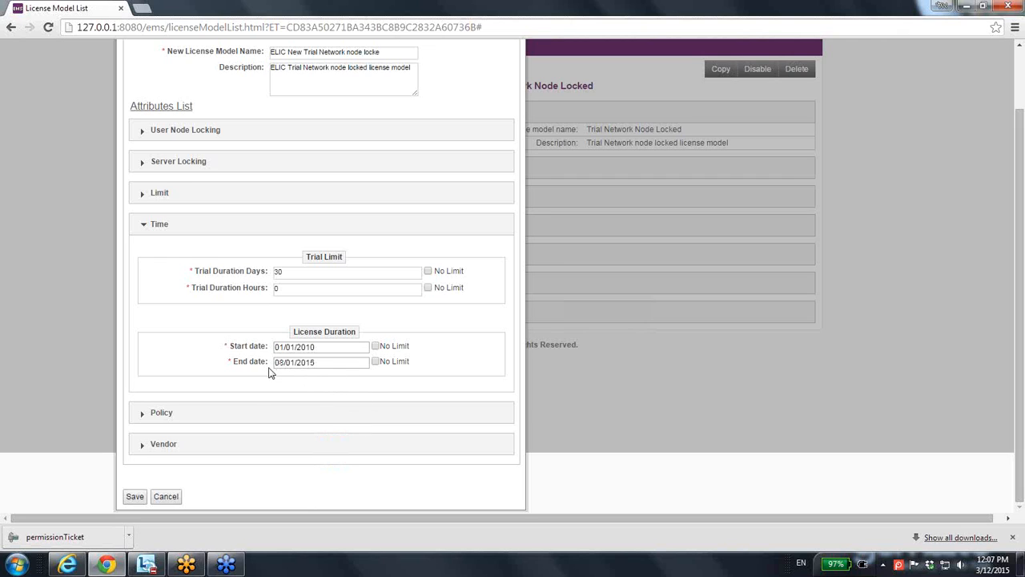
# - Set Trial Duration Days to 4, review the policy attributes and save the new license model
pyautogui.doubleClick(293, 271)
pyautogui.write('45')
pyautogui.click(176, 413)
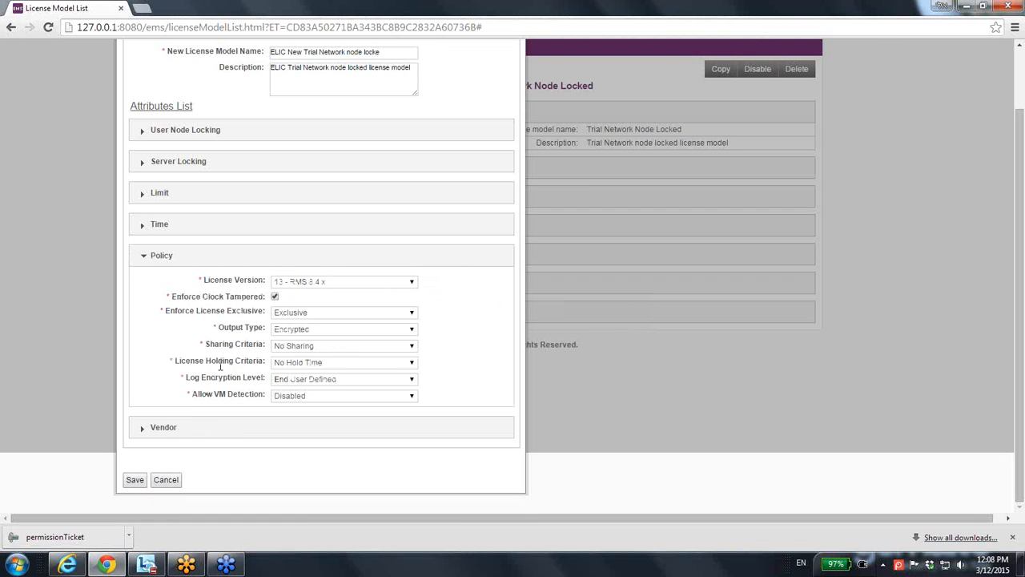
pyautogui.click(135, 480)
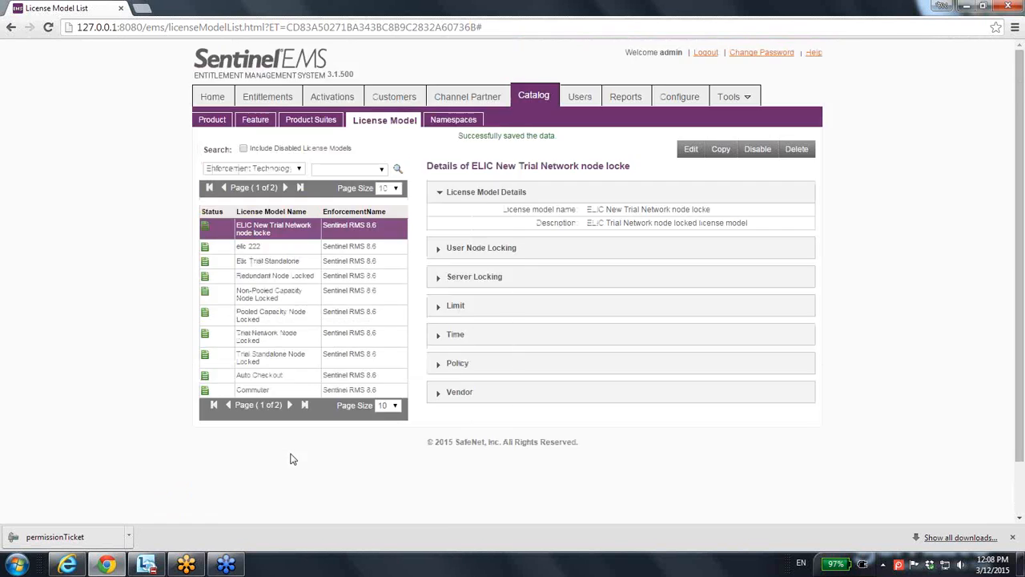